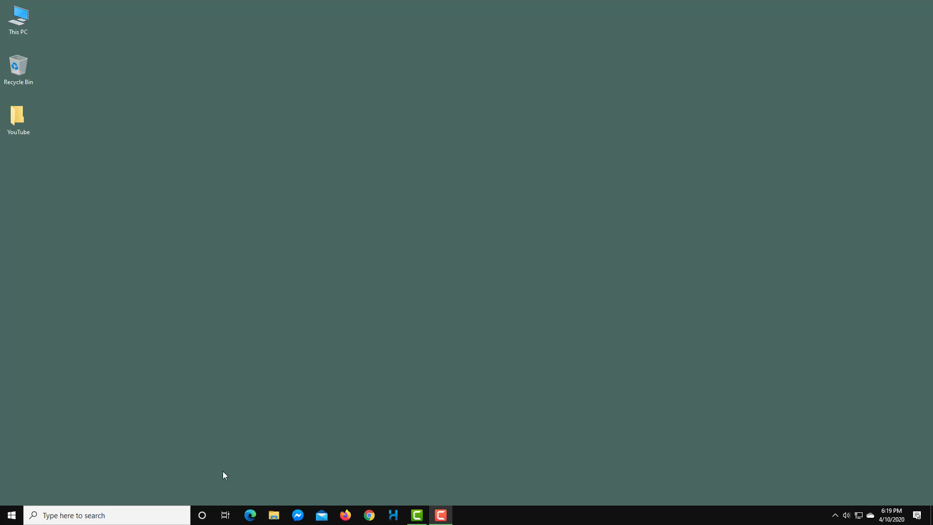
Review Cortana's voice settings, dismiss the time answer, and ask for coffee shops near Modesto
left_click(204, 515)
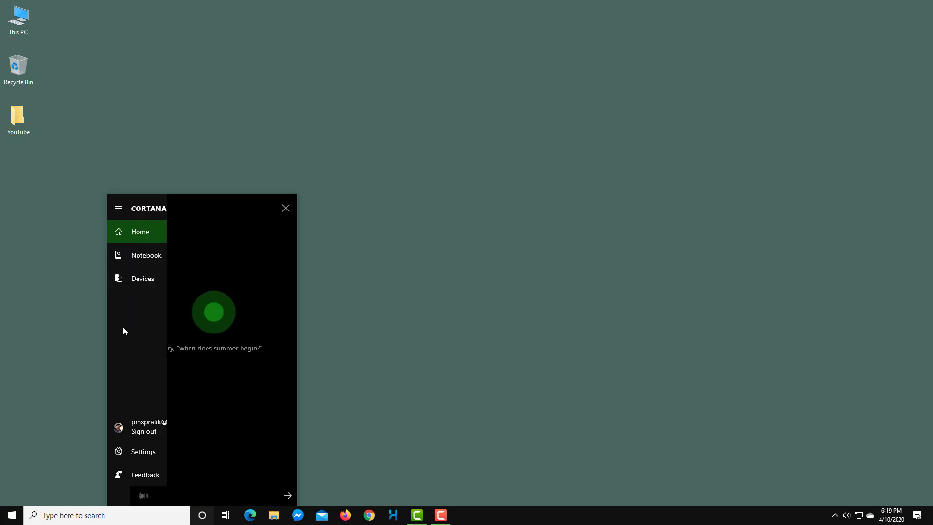
left_click(127, 453)
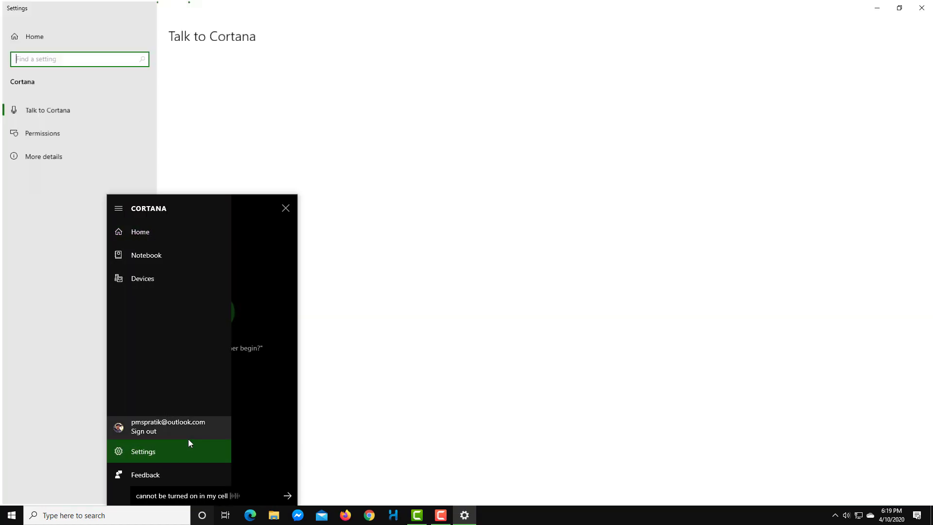
left_click(284, 208)
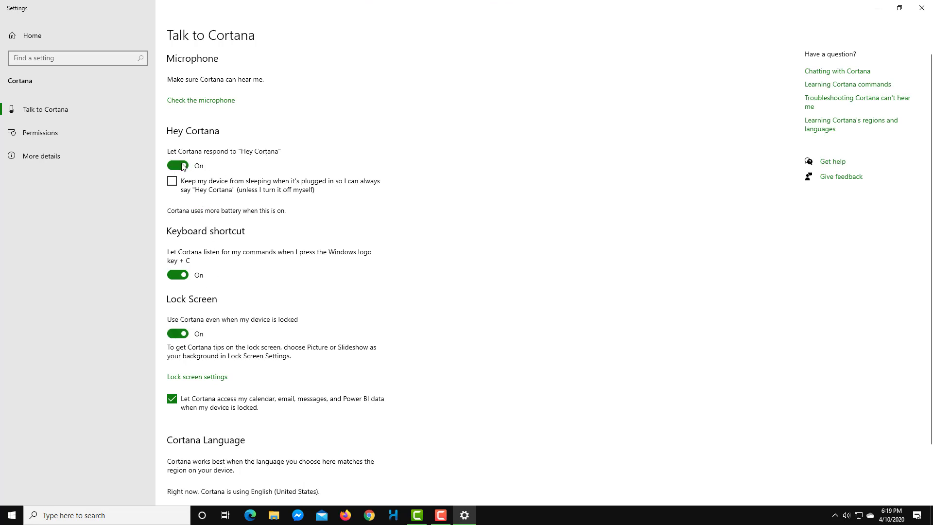
left_click(921, 8)
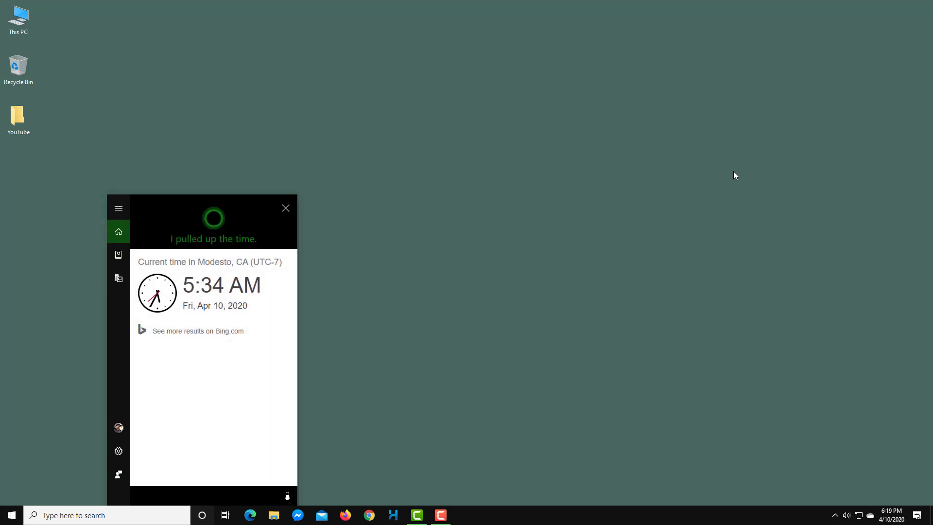
left_click(295, 210)
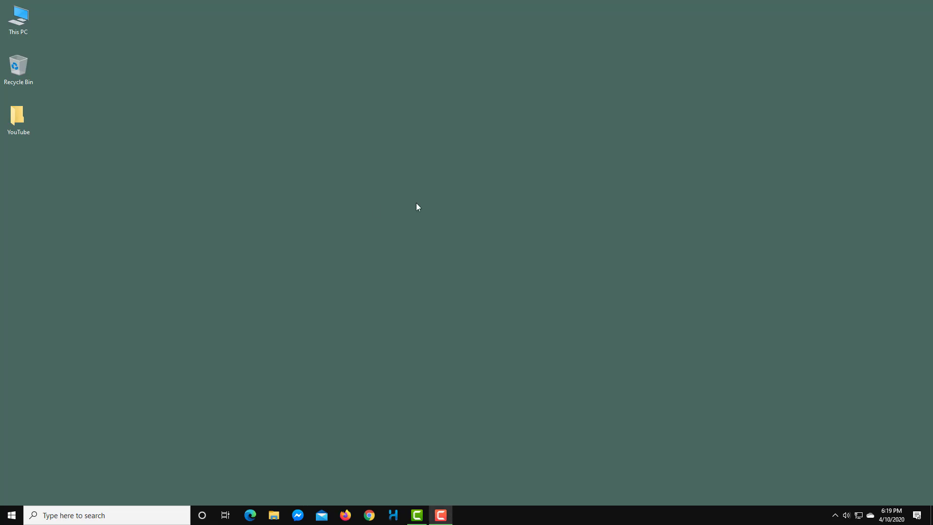
key("super+c")
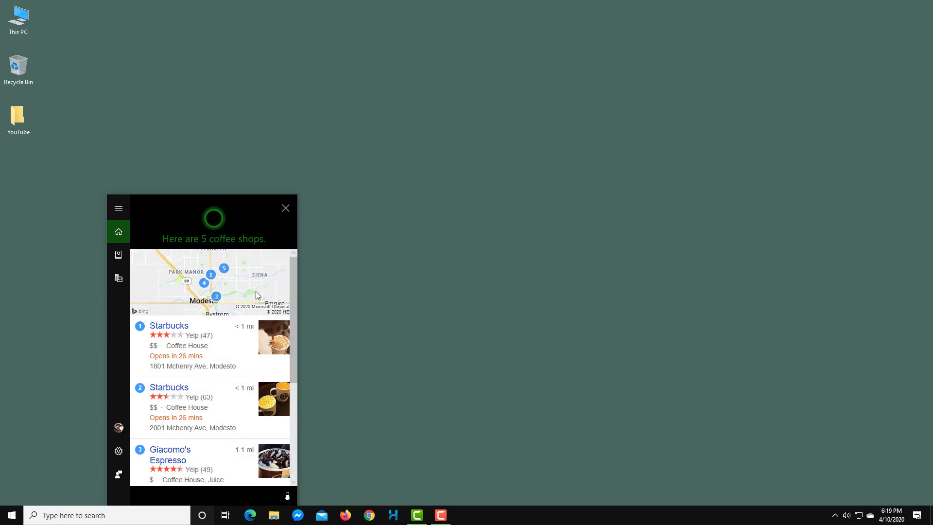
Add a 'go to the meeting' reminder for tomorrow 10:00 AM and confirm it in Notebook Reminders
left_click(287, 208)
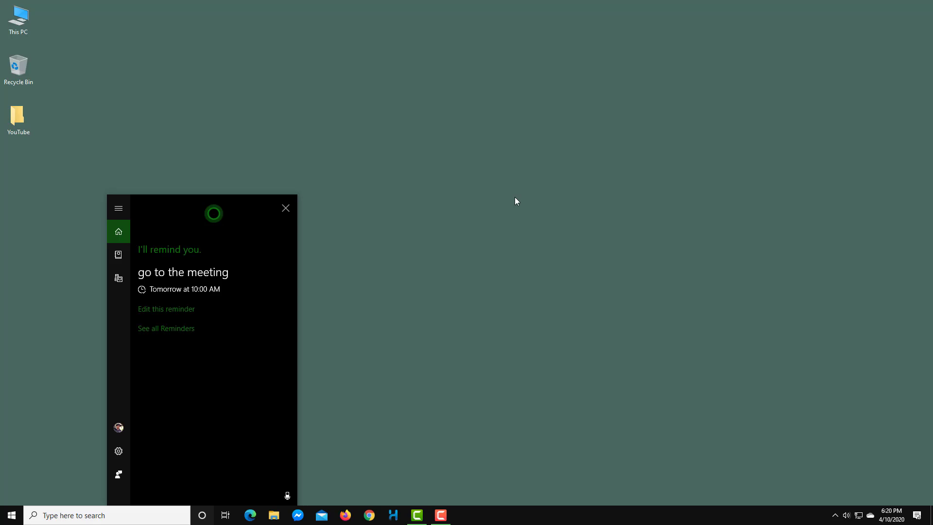
left_click(119, 256)
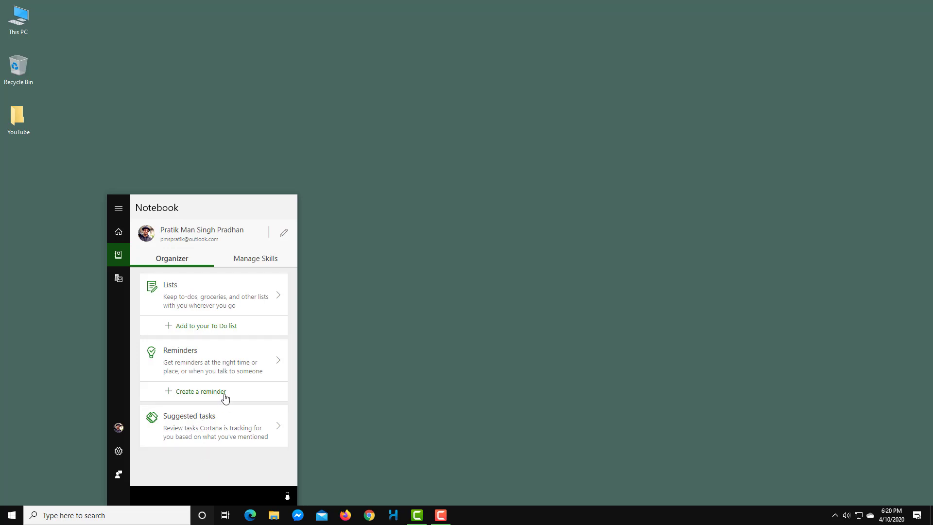
left_click(231, 376)
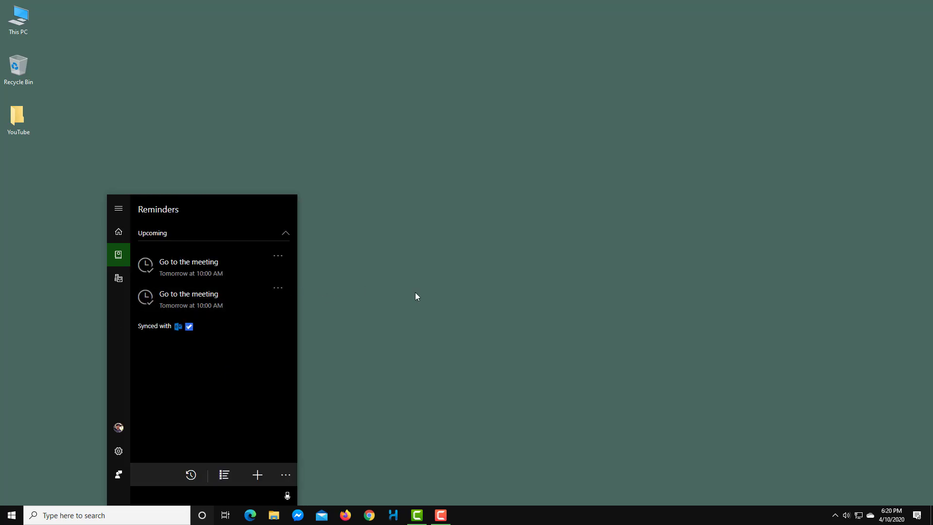
left_click(438, 292)
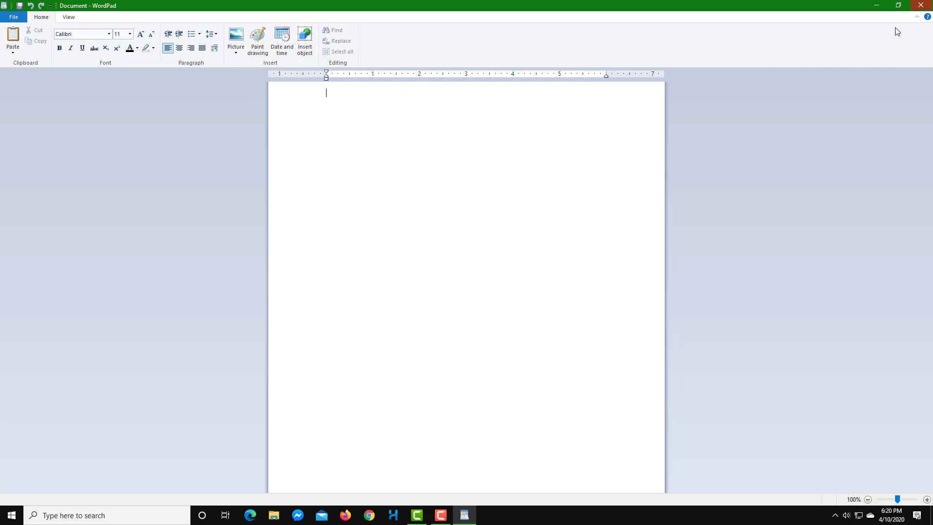
Close the blank WordPad window Cortana opened
left_click(919, 5)
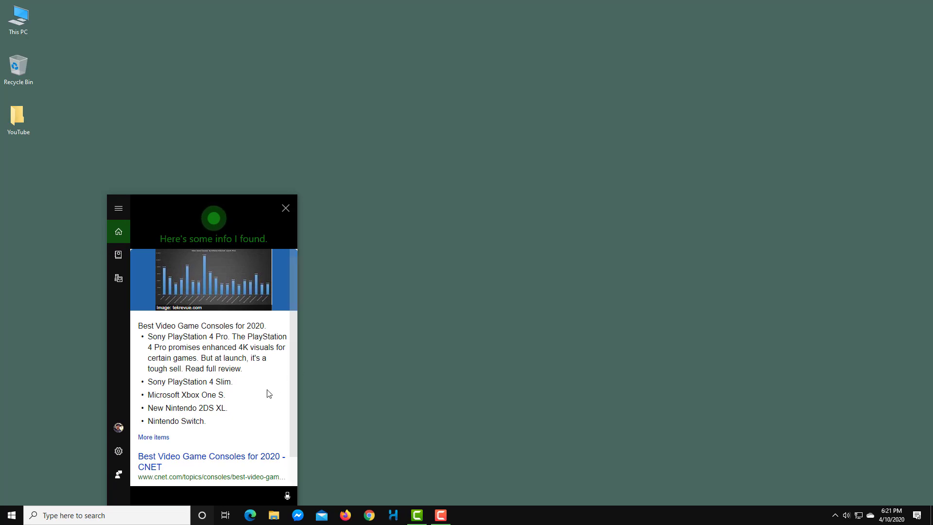
scroll(266, 393, "down", 1)
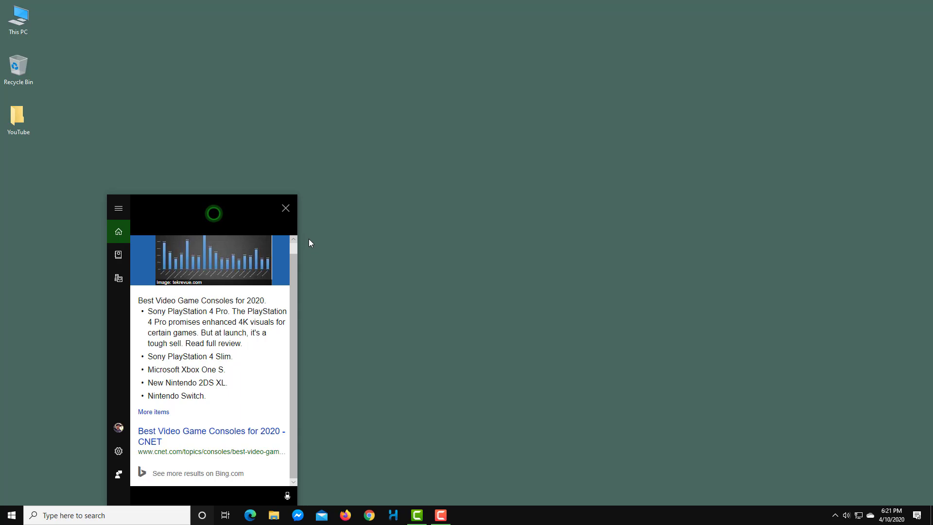
Dismiss the best 2020 video game consoles results, leaving the empty desktop
left_click(283, 211)
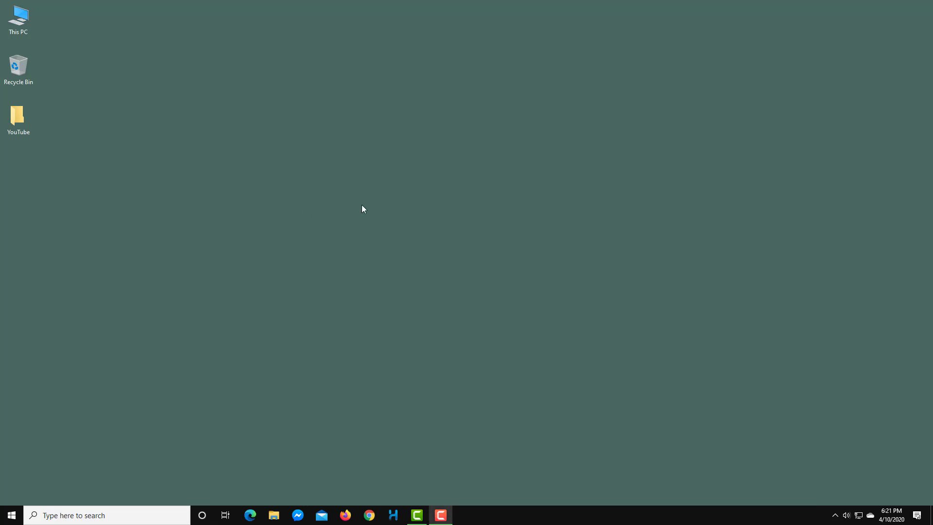
key("super+c")
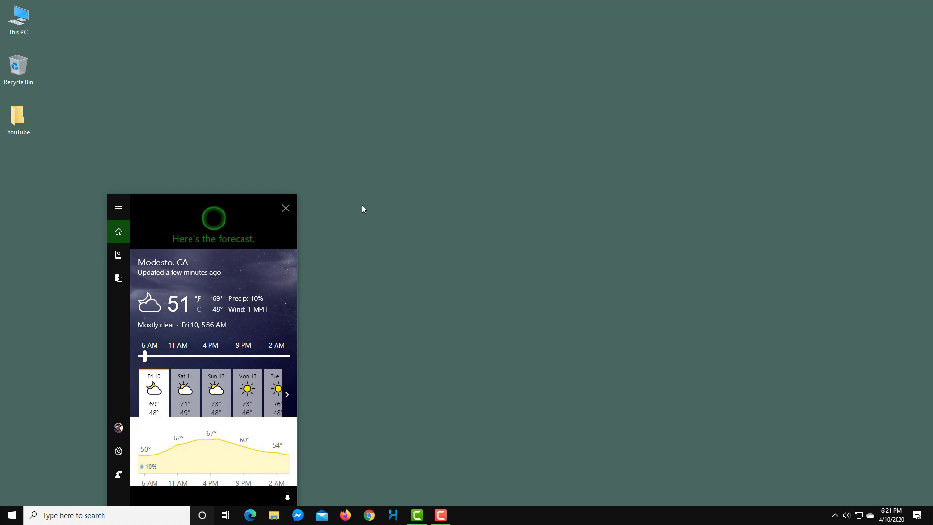
left_click(286, 208)
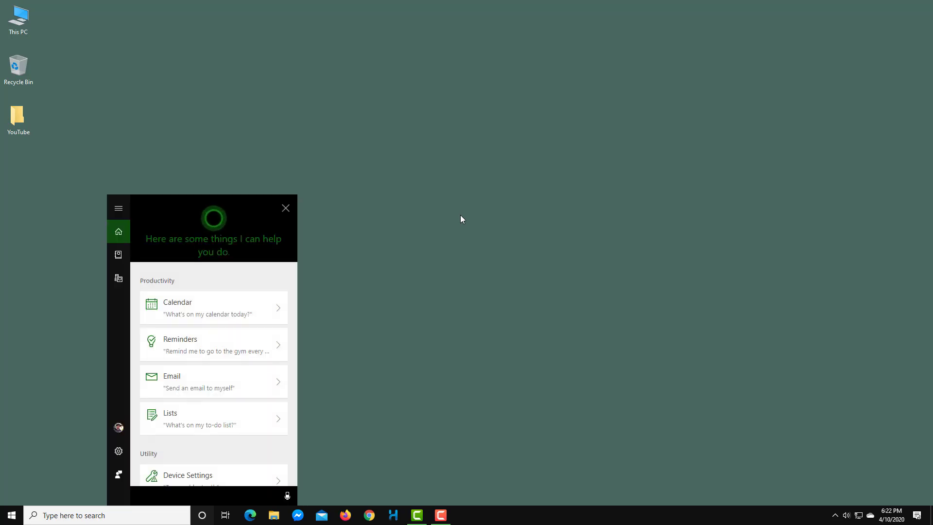
scroll(210, 313, "down", 1)
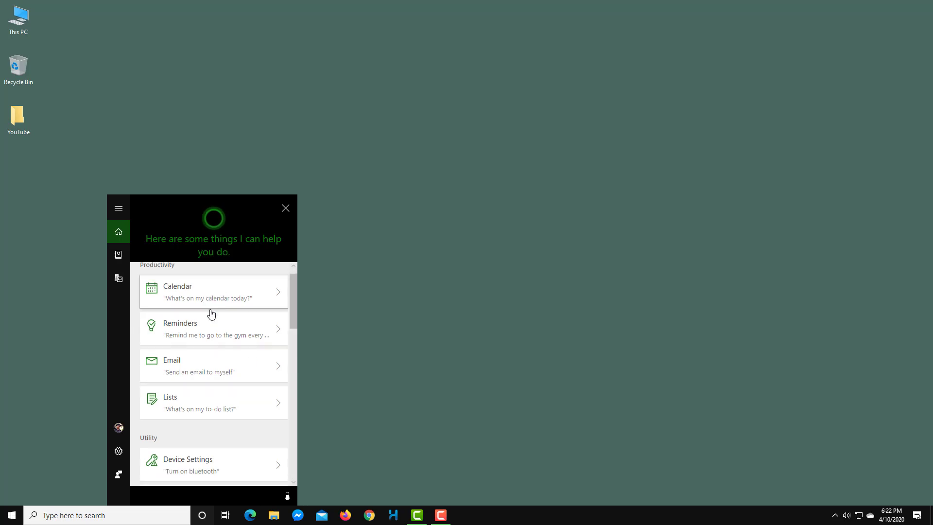
scroll(205, 331, "up", 1)
scroll(199, 353, "down", 1)
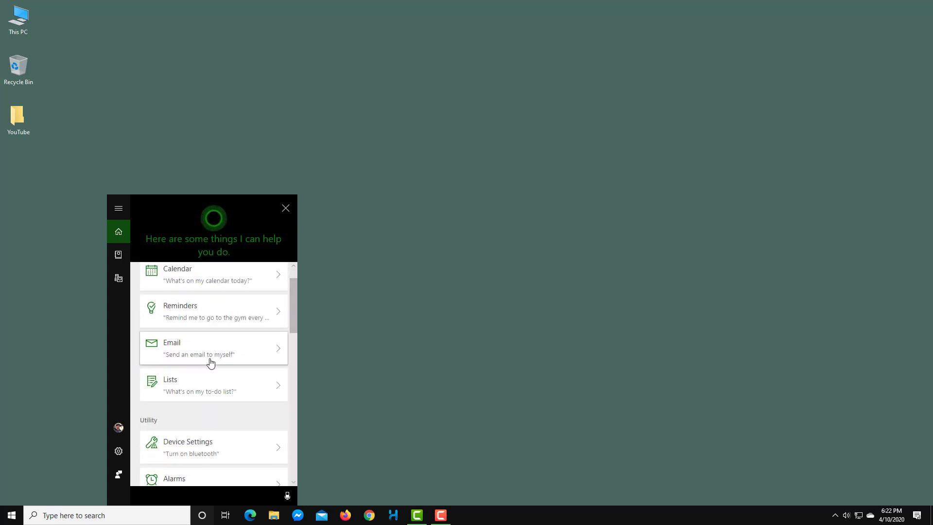
scroll(210, 360, "down", 1)
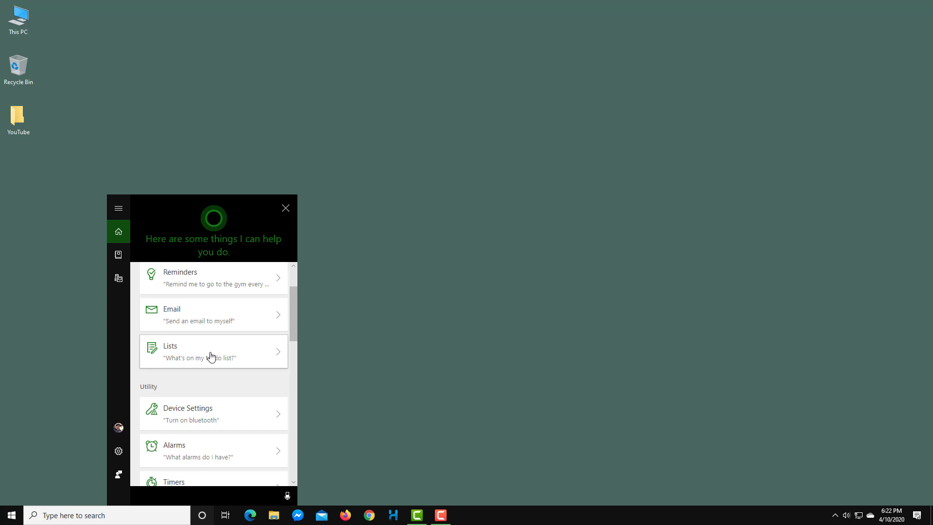
scroll(208, 357, "down", 3)
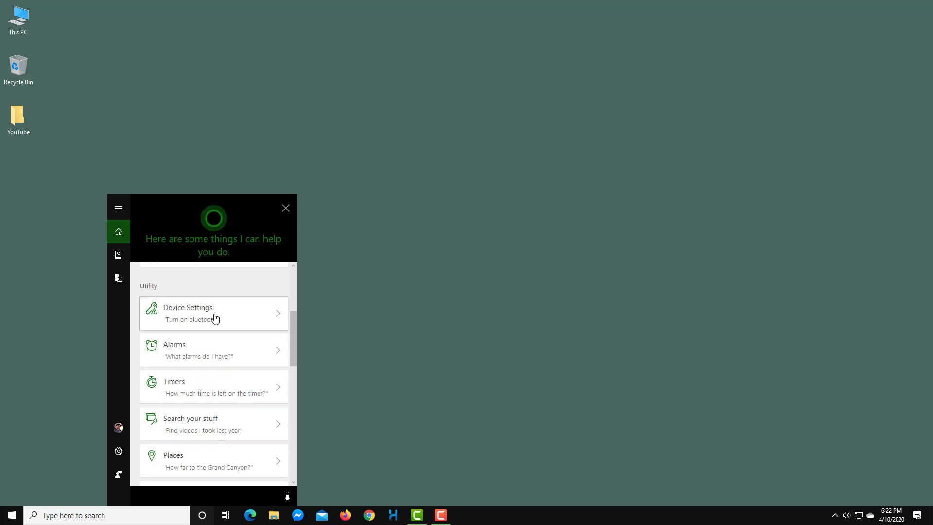
scroll(215, 318, "down", 1)
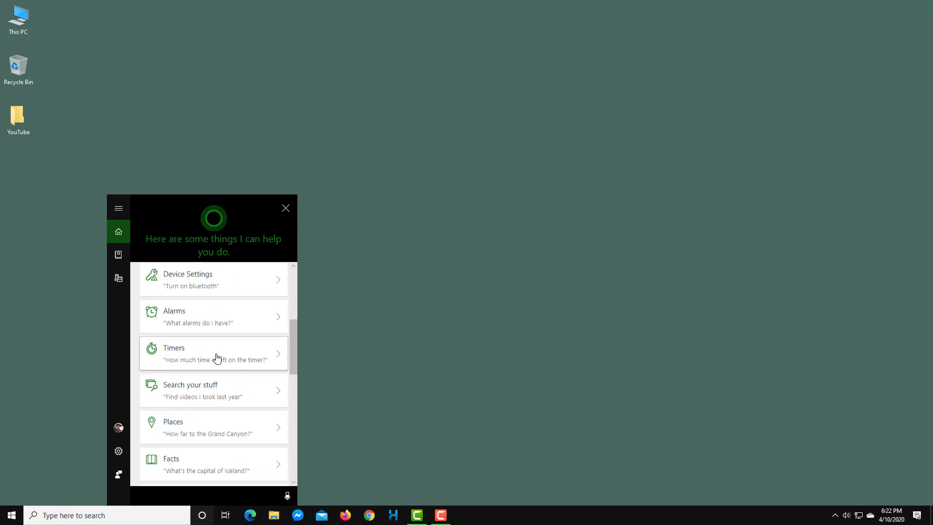
scroll(215, 370, "down", 3)
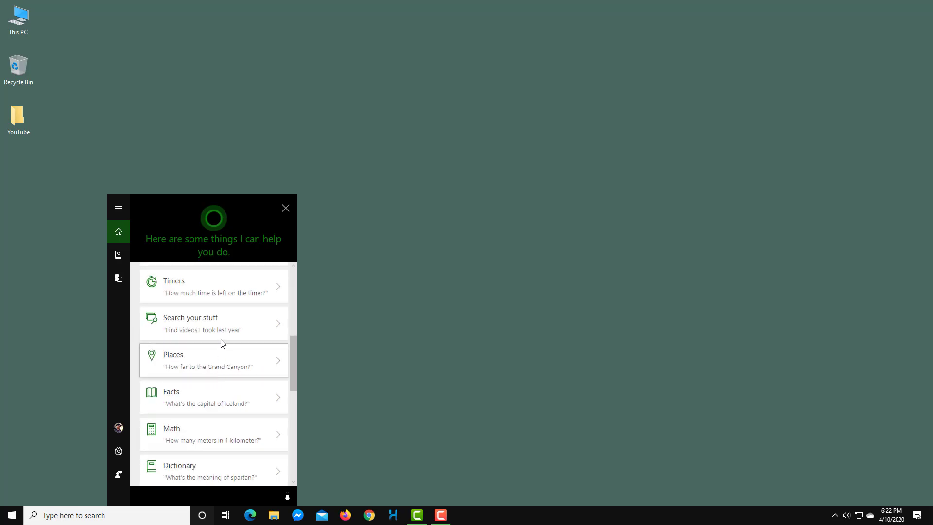
scroll(204, 389, "down", 1)
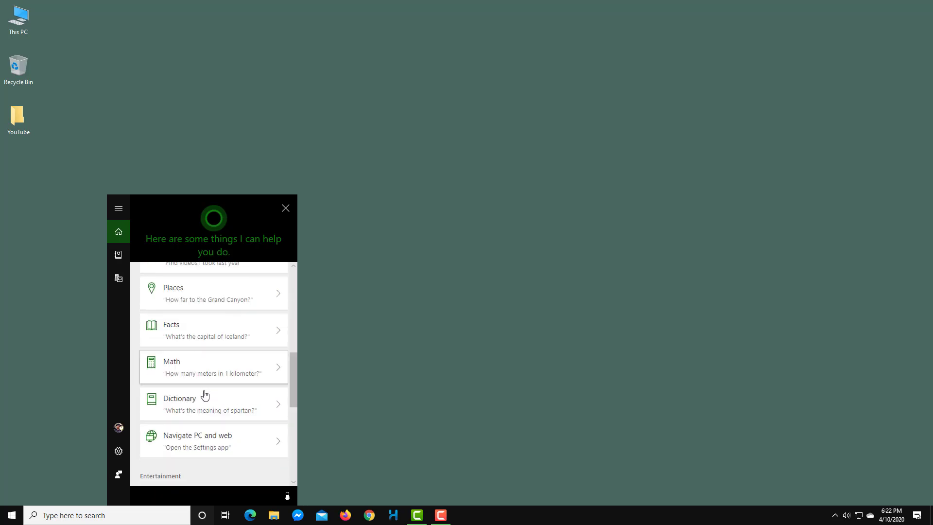
scroll(218, 437, "down", 2)
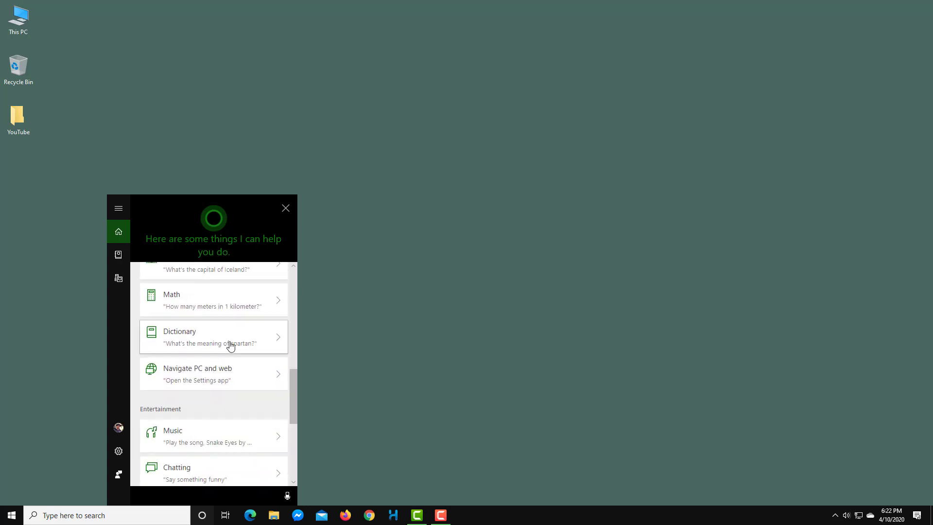
scroll(230, 375, "down", 2)
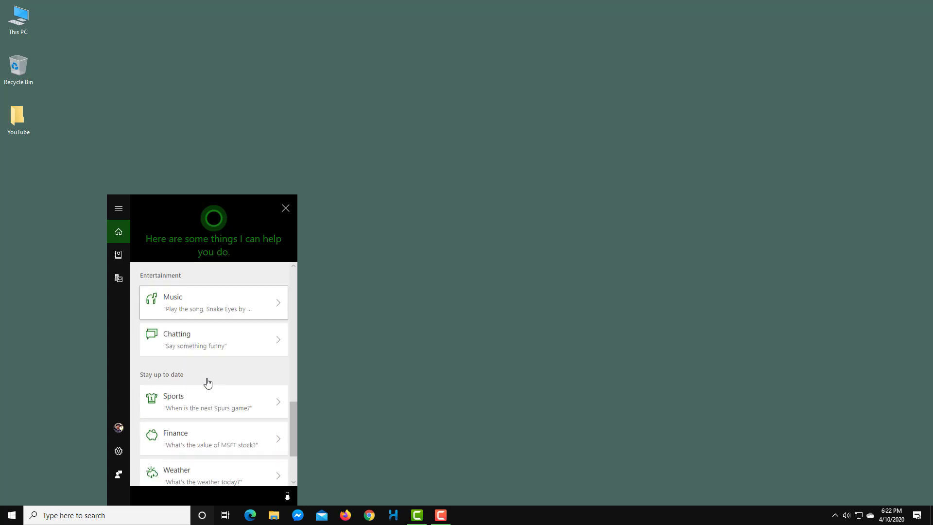
scroll(211, 379, "down", 2)
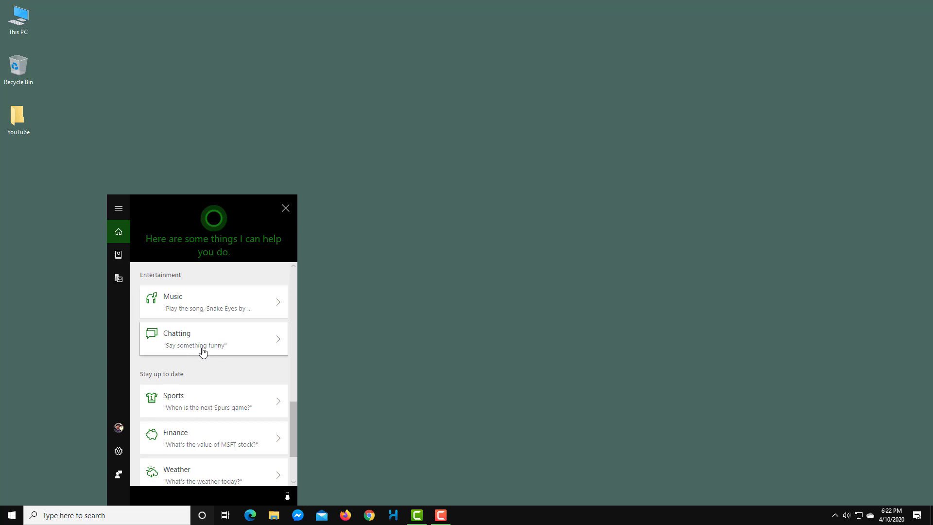
scroll(204, 351, "down", 2)
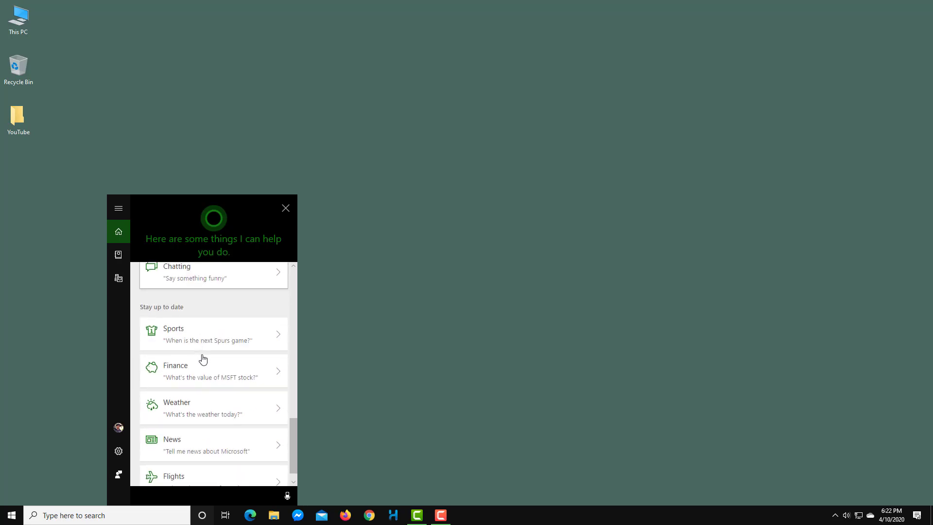
scroll(208, 348, "down", 1)
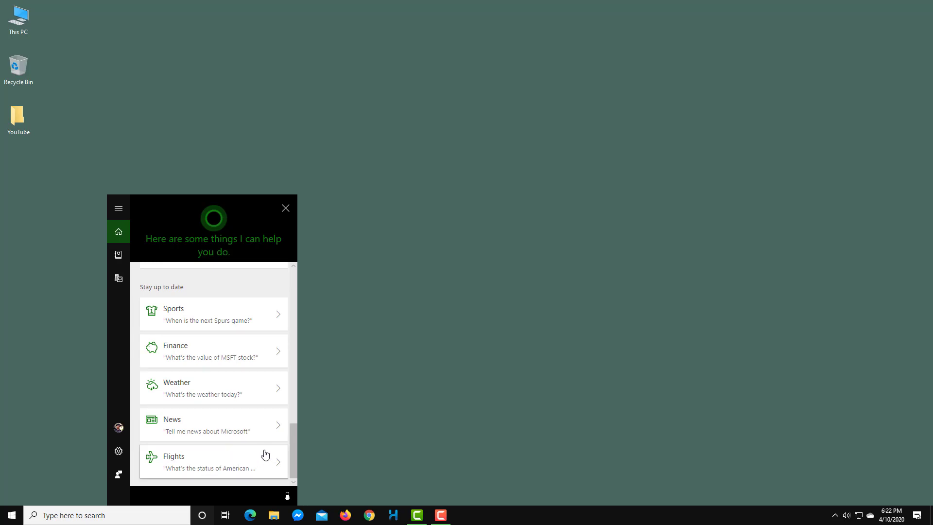
scroll(258, 445, "up", 2)
scroll(259, 440, "up", 3)
scroll(259, 440, "up", 3)
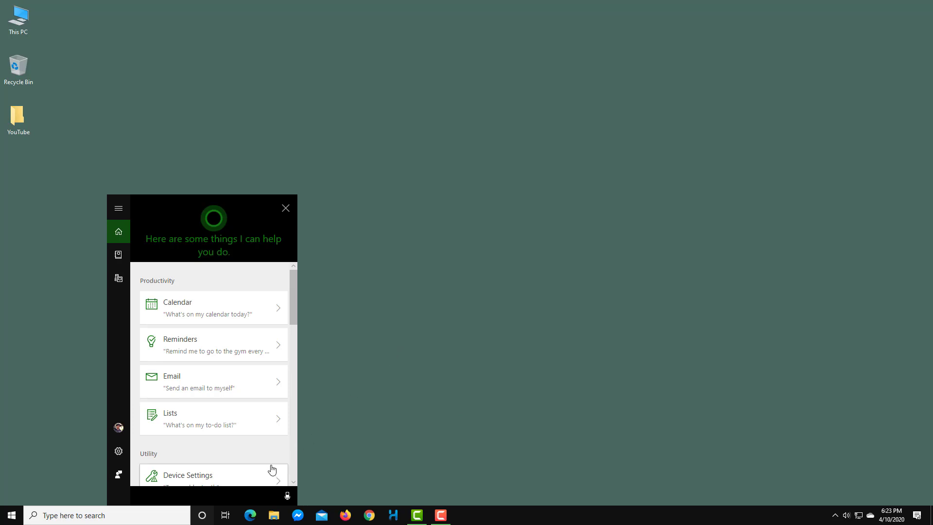
left_click(203, 516)
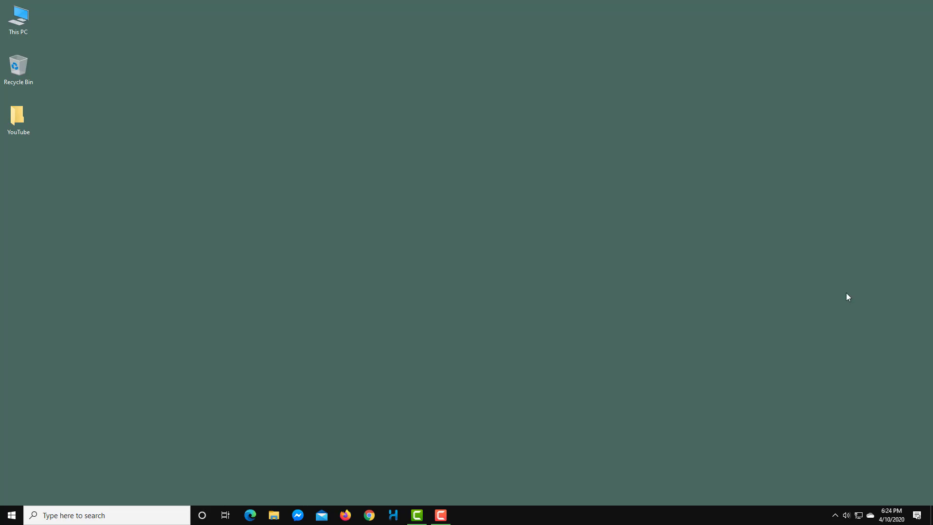